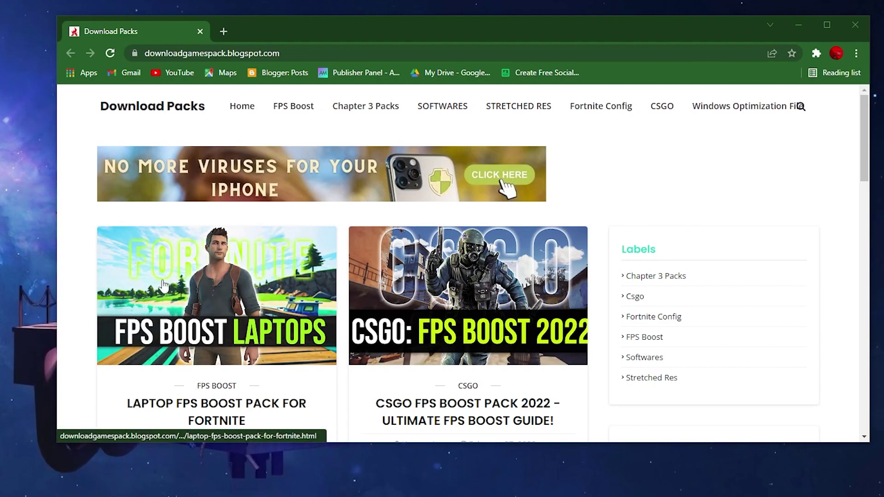
Open the Laptop FPS Boost Pack for Fortnite post and follow its file download link.
left_click(201, 279)
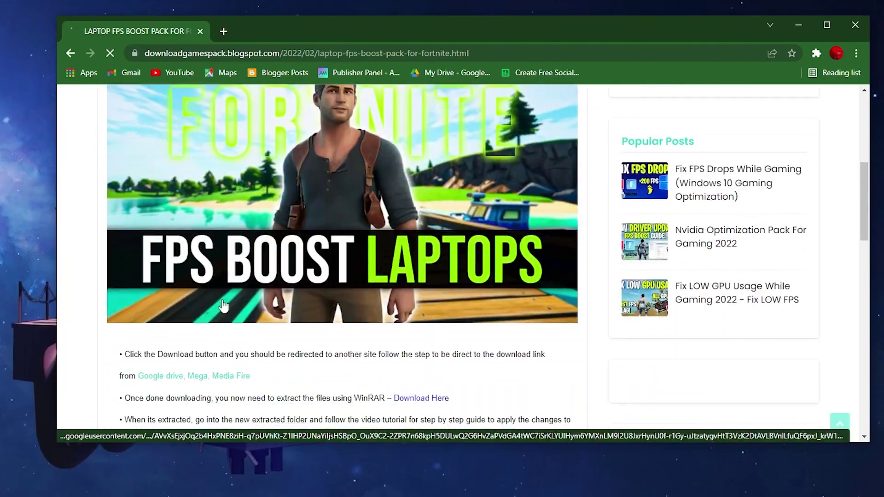
scroll(224, 305, "down", 5)
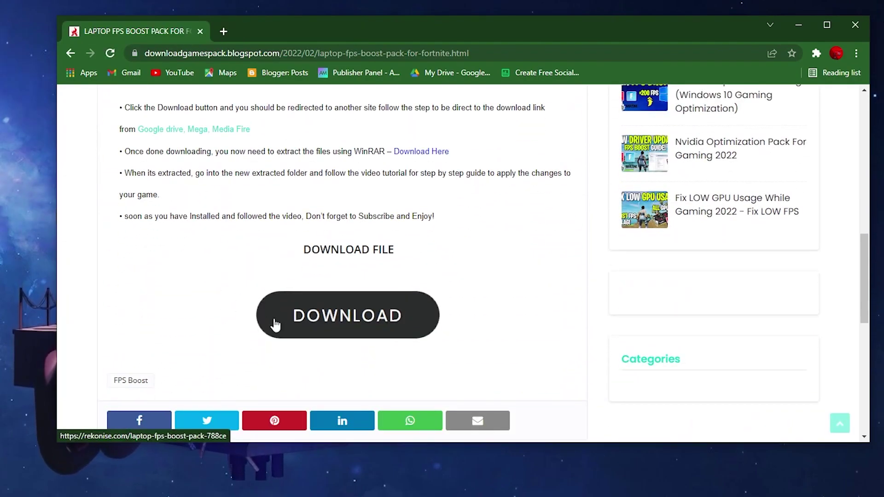
left_click(342, 316)
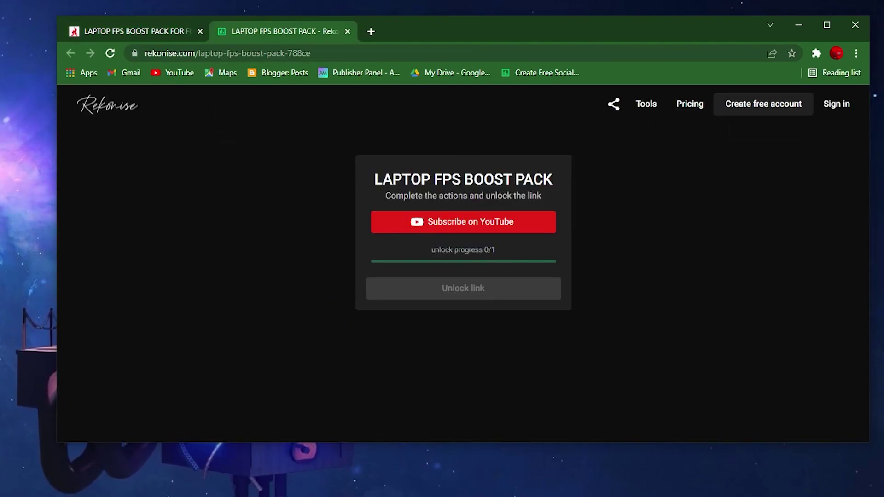
Complete the YouTube subscribe action with all channel notifications enabled, and unlock the Laptop FPS Boost Pack link.
left_click(454, 222)
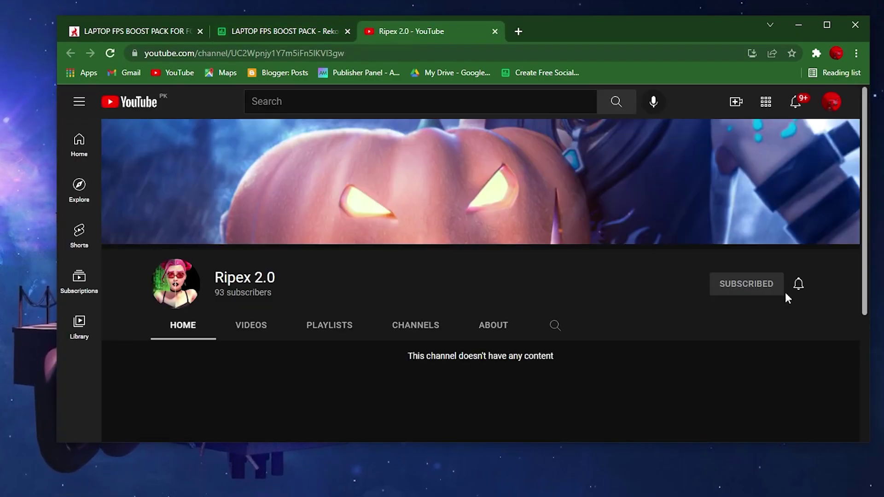
left_click(800, 284)
left_click(773, 311)
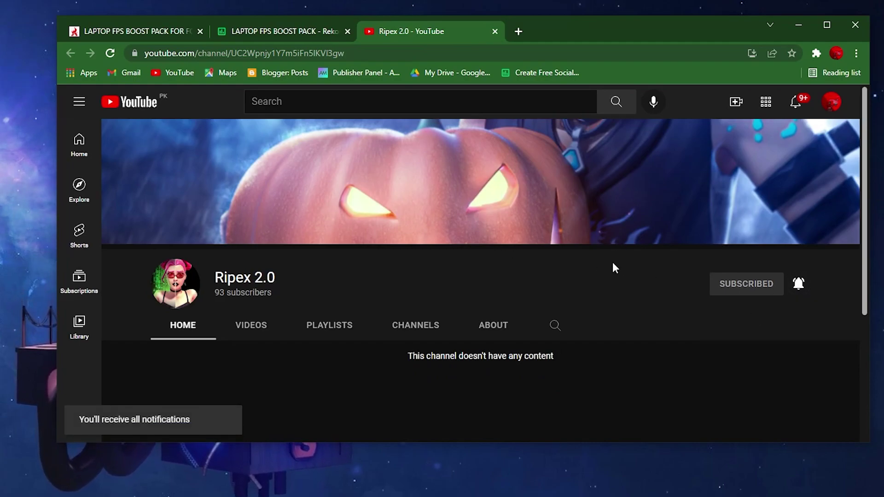
left_click(495, 31)
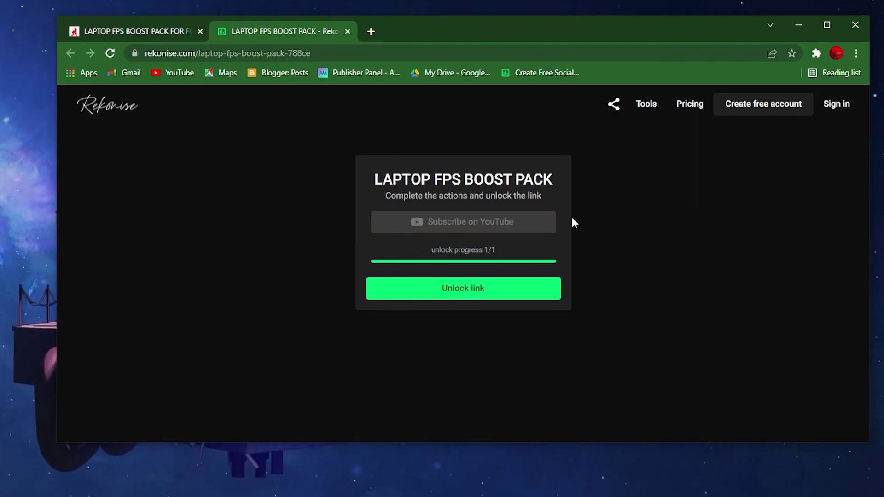
left_click(473, 297)
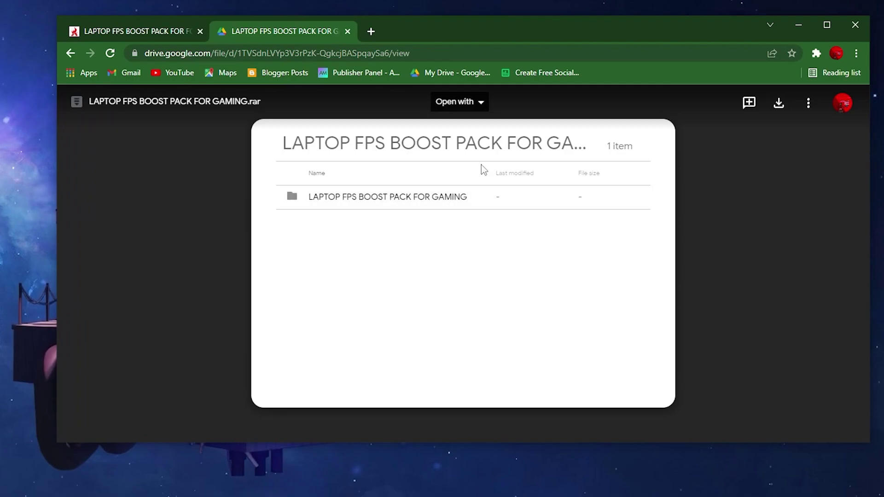
Extract the LAPTOP FPS BOOST PACK FOR GAMING folder from the downloaded RAR archive onto the desktop and close the archive.
left_click(798, 25)
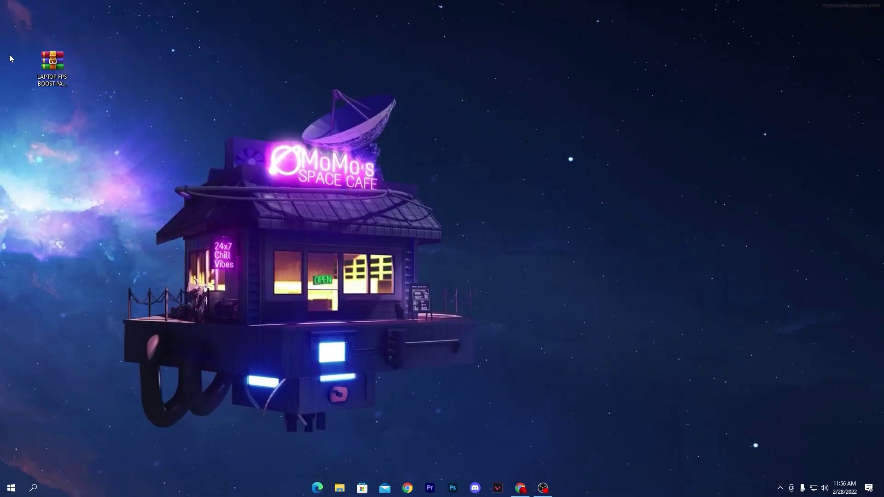
left_click_drag(33, 61, 521, 89)
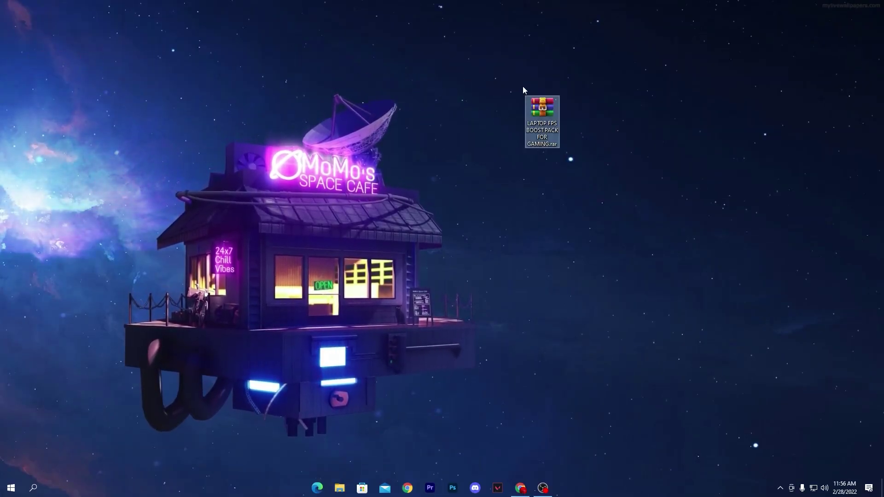
double_click(541, 110)
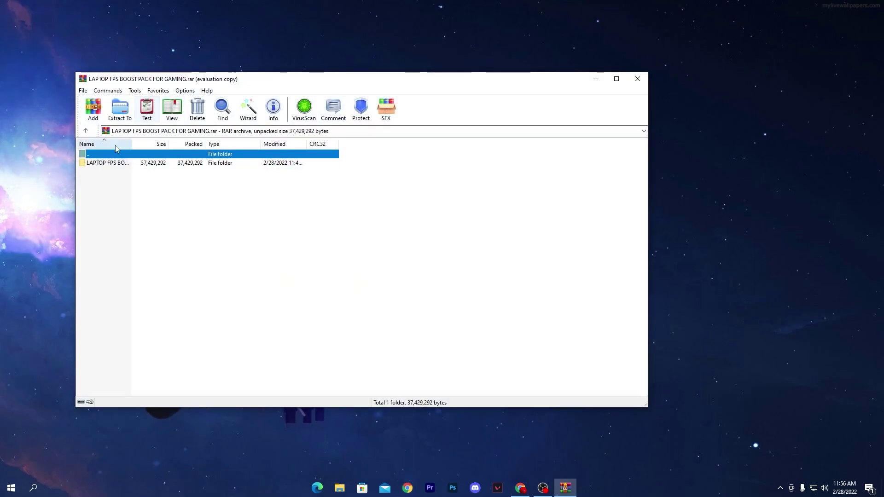
left_click_drag(107, 162, 368, 42)
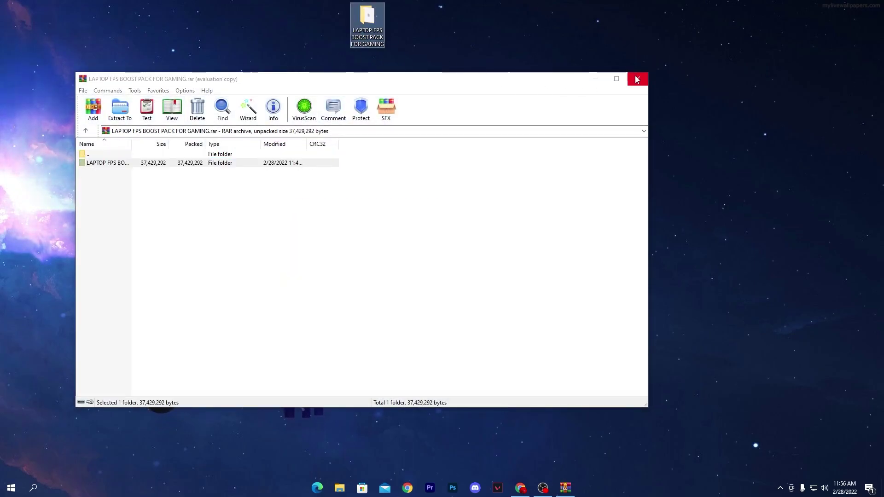
left_click(637, 78)
Install CCleaner from ccsetup590.exe in the extracted pack folder and launch it.
double_click(360, 27)
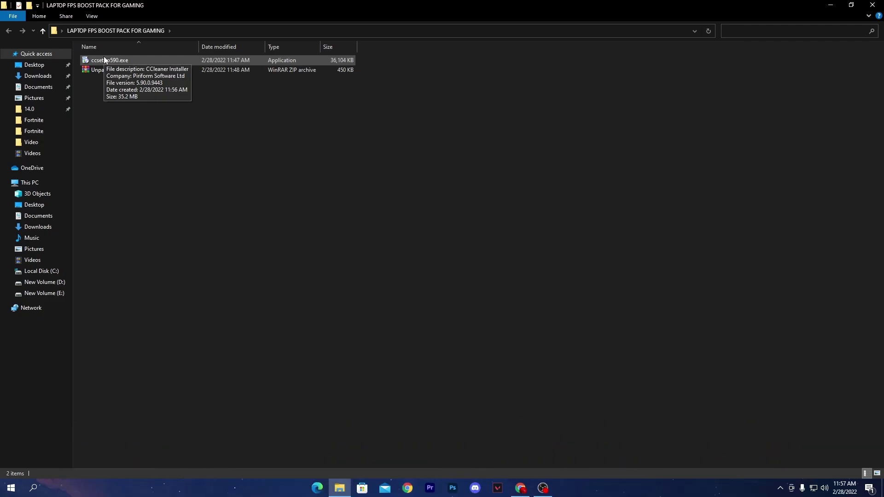
double_click(104, 59)
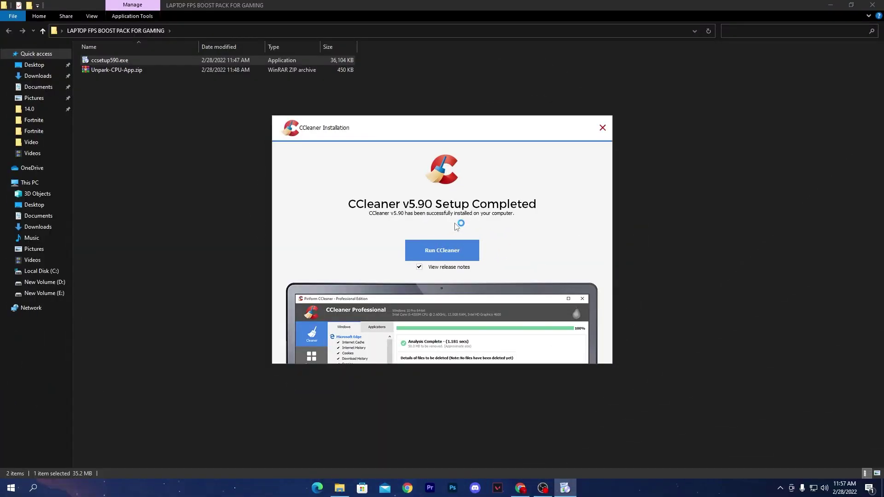
left_click(434, 255)
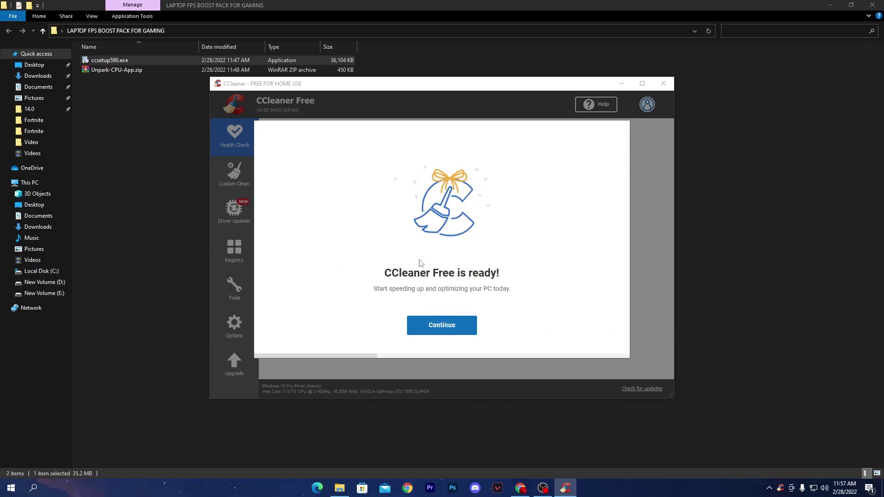
Finish the CCleaner welcome screens, declining the AVG Free Antivirus offer.
left_click(442, 324)
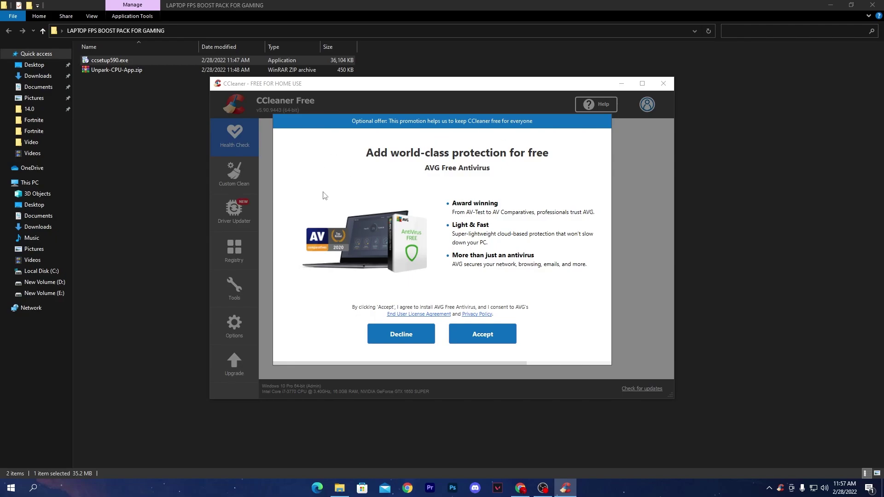
left_click(402, 327)
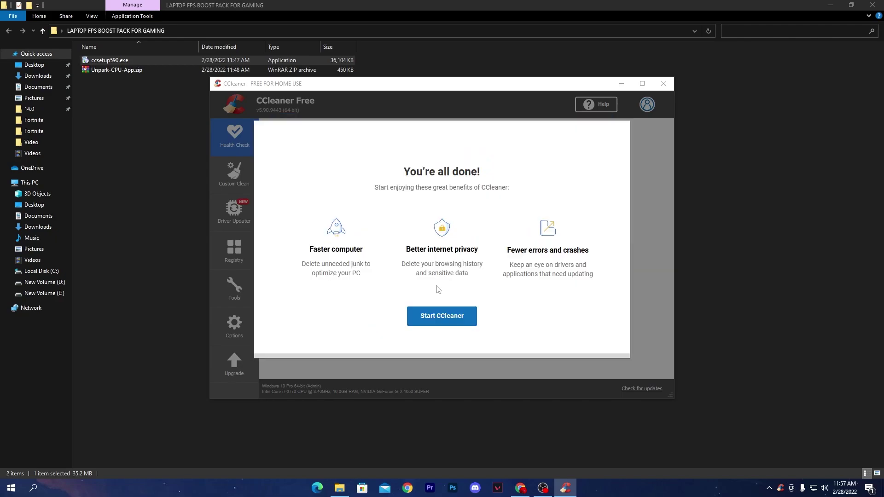
left_click(428, 321)
Run the CCleaner Health Check with Google Chrome closed and fix the issues it finds.
left_click(497, 330)
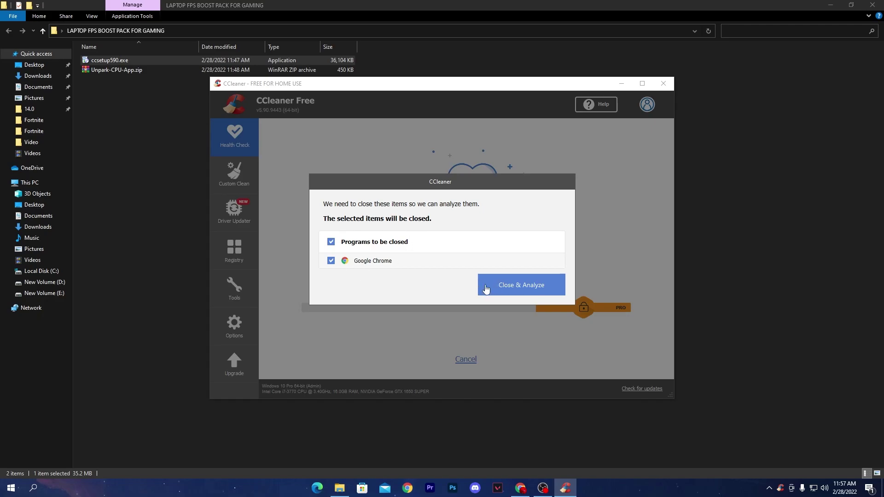
left_click(516, 287)
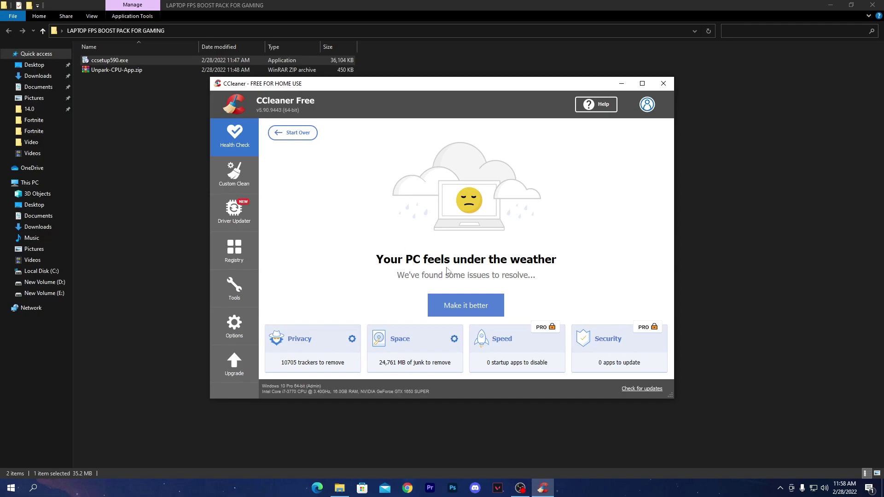
left_click(458, 307)
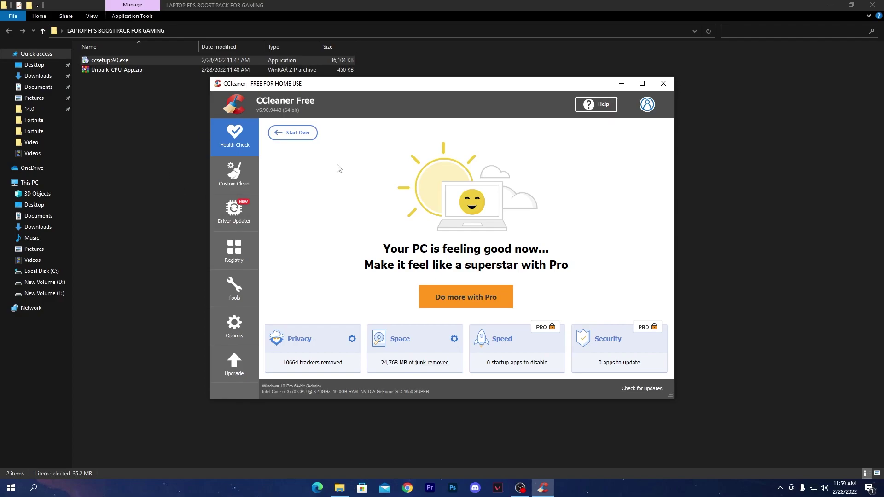
Run a Custom Clean with the preselected items, confirm deleting the files, and close CCleaner.
left_click(228, 171)
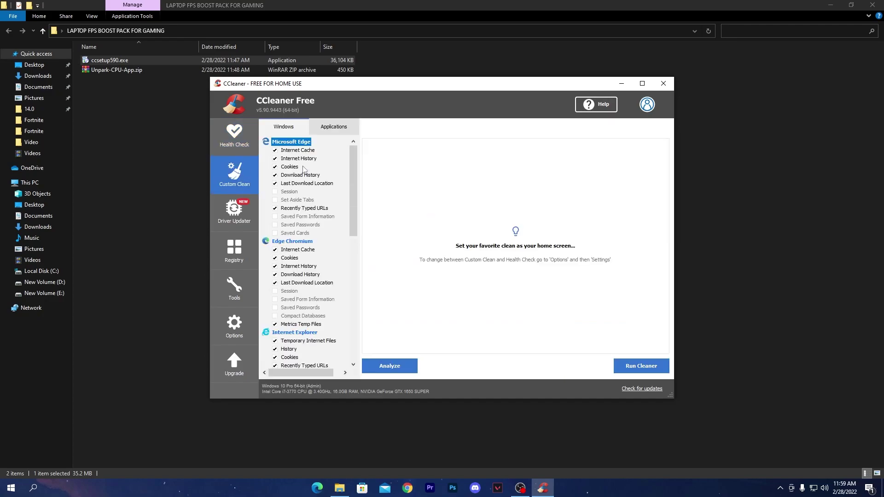
left_click(644, 364)
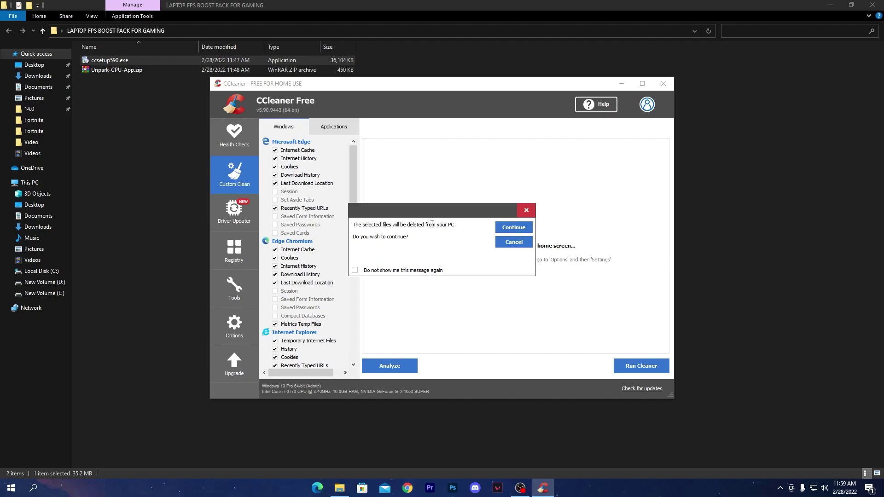
left_click(511, 228)
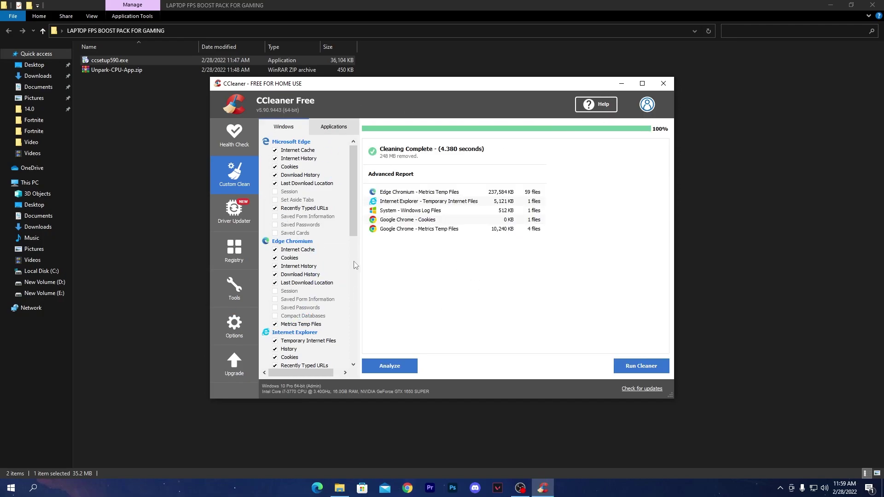
left_click(663, 85)
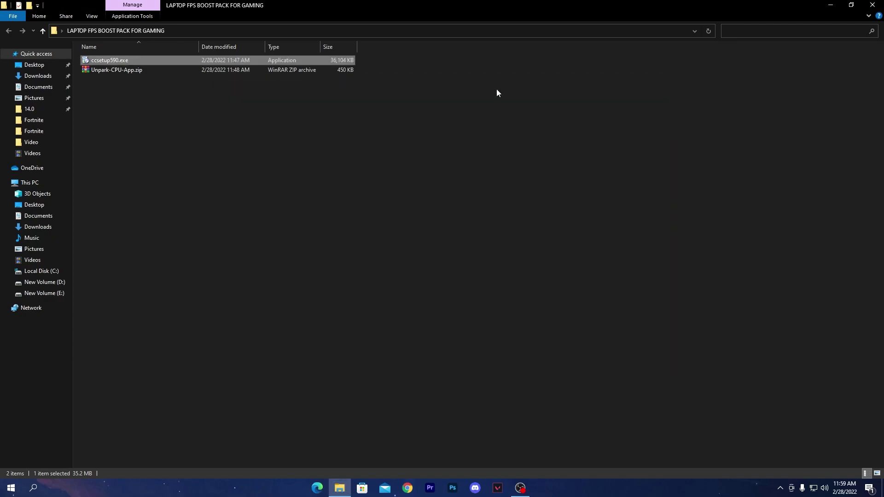
Launch UnparkCpu.exe from the Unpark-CPU-App.zip archive and close the archive window.
double_click(142, 71)
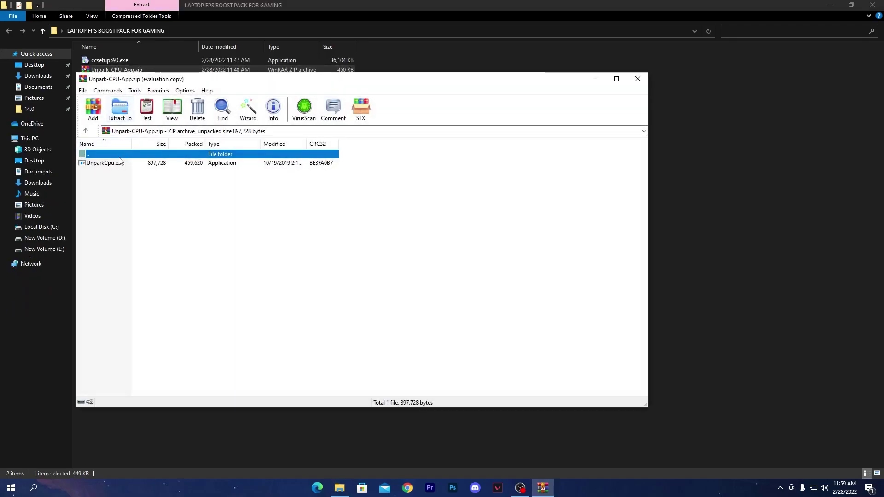
left_click(116, 164)
double_click(116, 164)
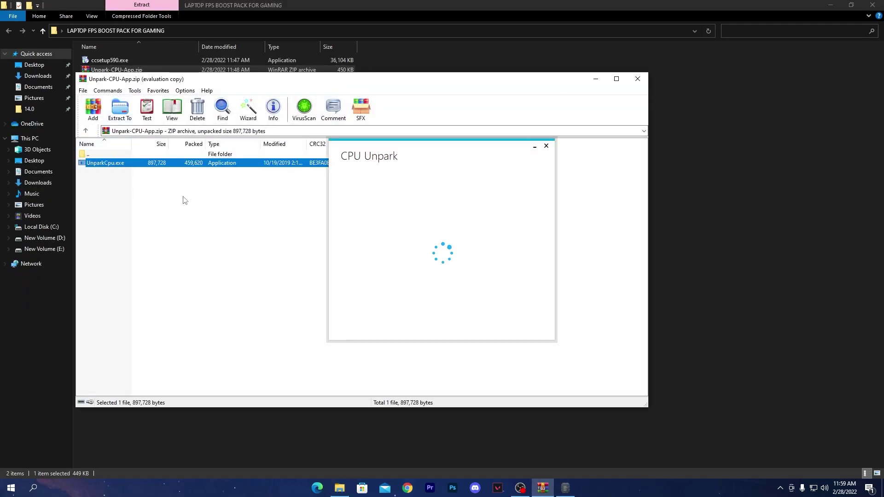
left_click(630, 83)
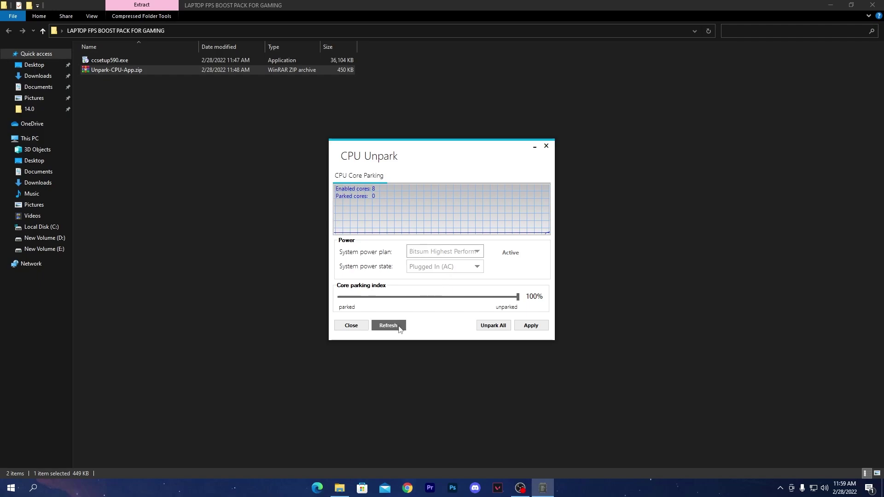
Apply the Bitsum Highest Performance power plan with a 100% core parking index, then close CPU Unpark and the pack folder.
left_click(478, 252)
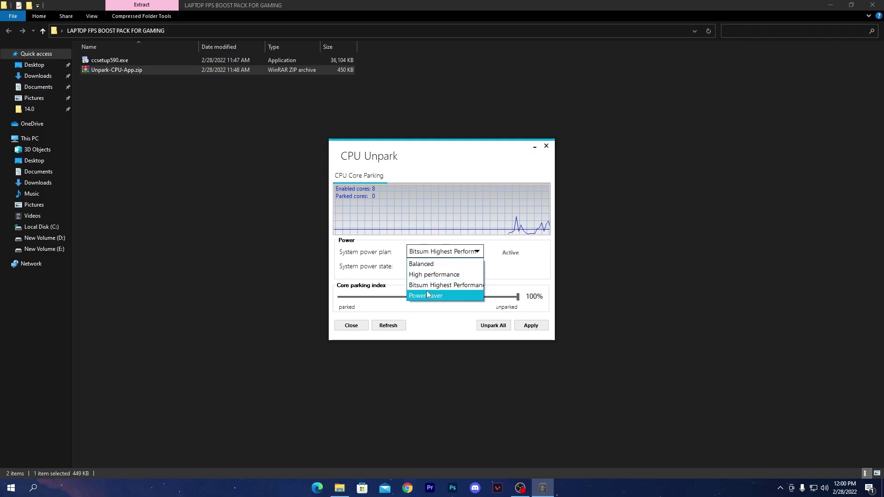
left_click(445, 285)
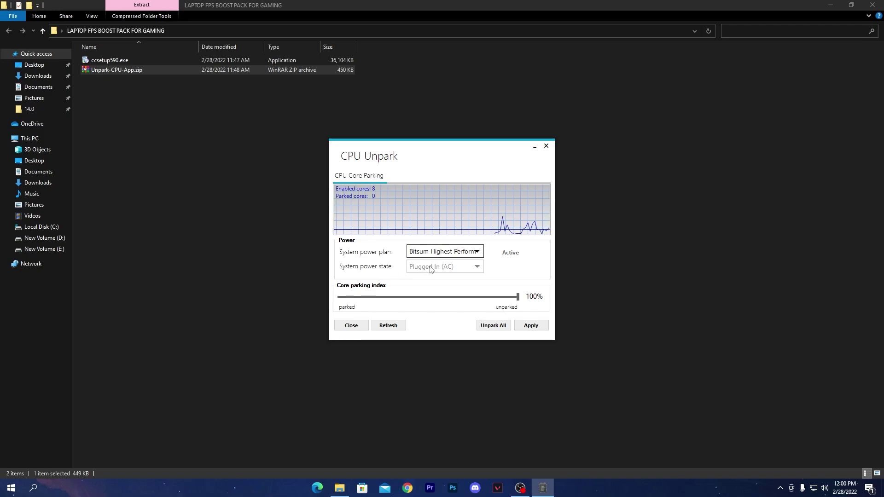
mouse_move(517, 297)
left_mouse_down()
mouse_move(450, 297)
mouse_move(525, 299)
left_mouse_up()
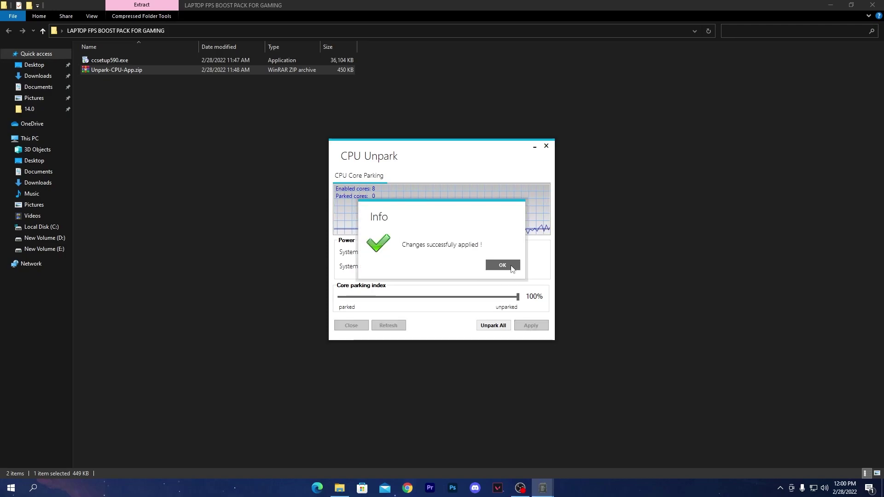
left_click(512, 269)
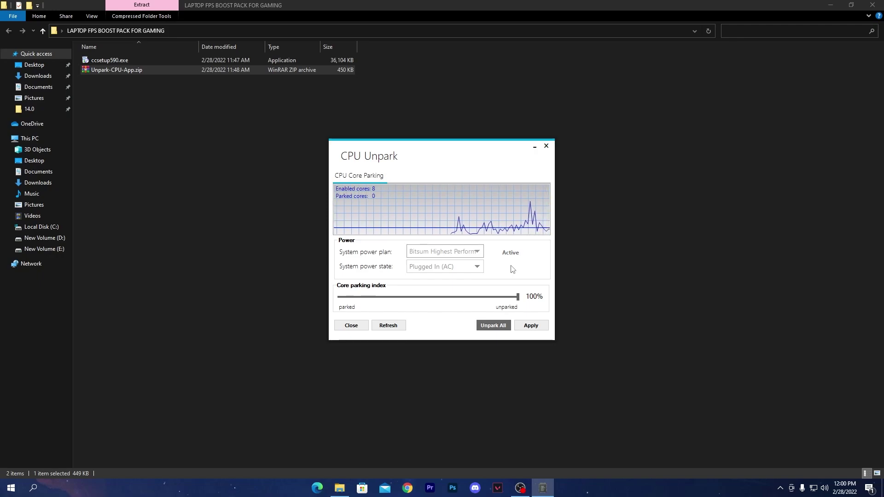
left_click(546, 145)
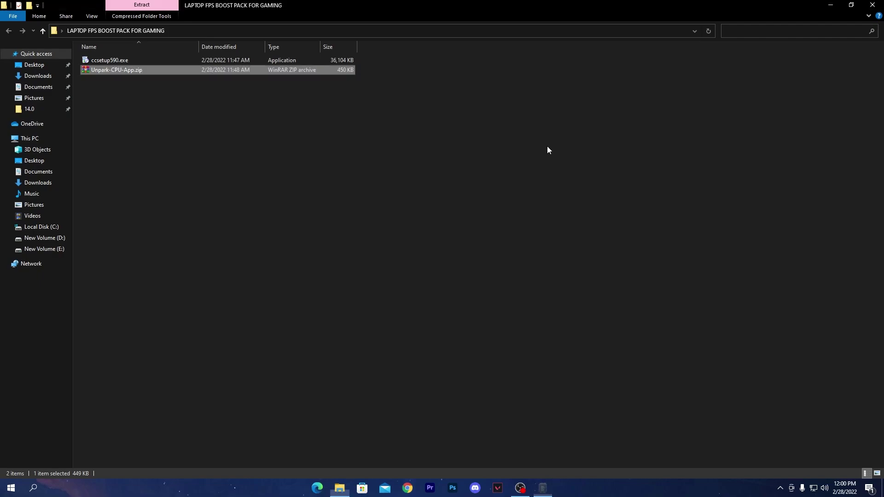
left_click(872, 5)
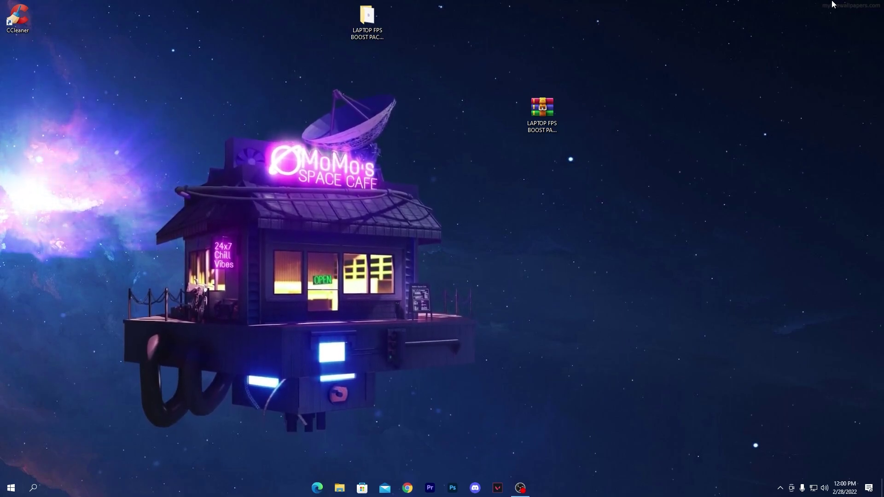
Switch to Google Chrome with the Person 1 profile and search the web for nvidia drivers.
left_click(407, 488)
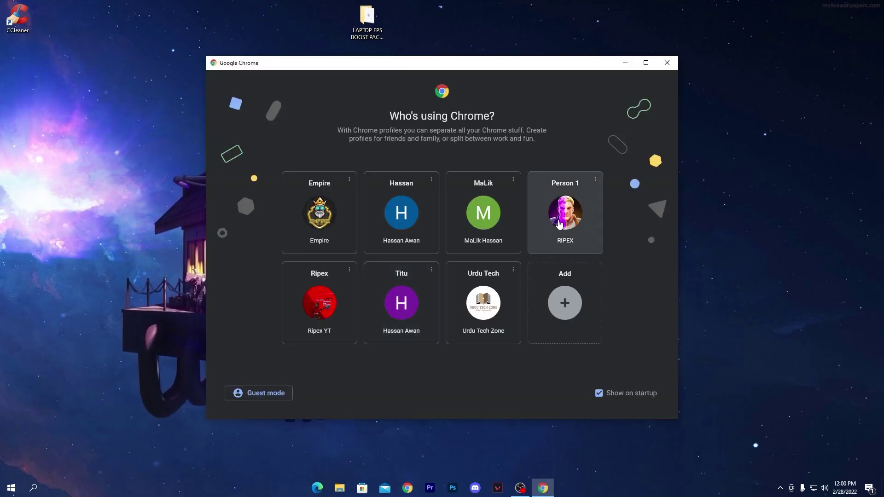
left_click(566, 211)
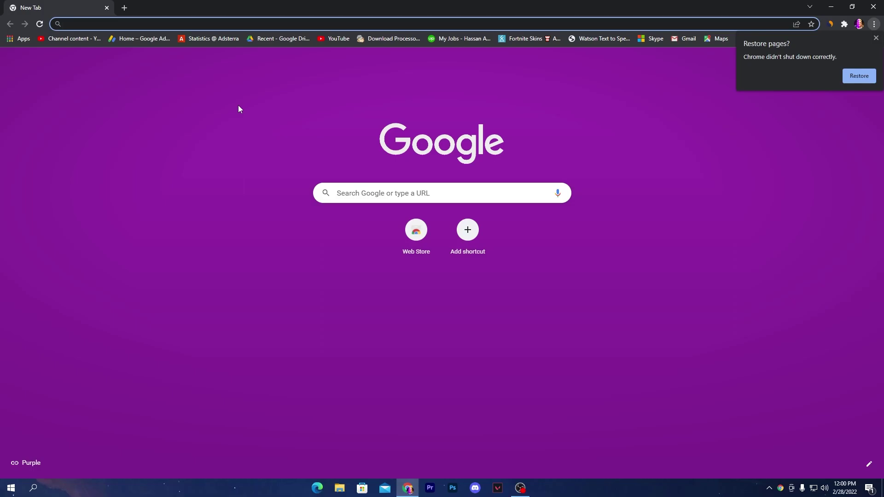
type("NV")
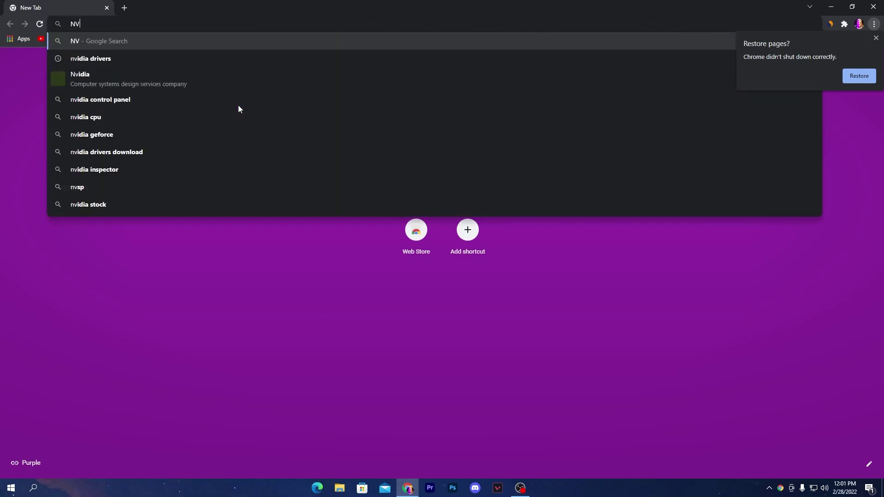
left_click(116, 57)
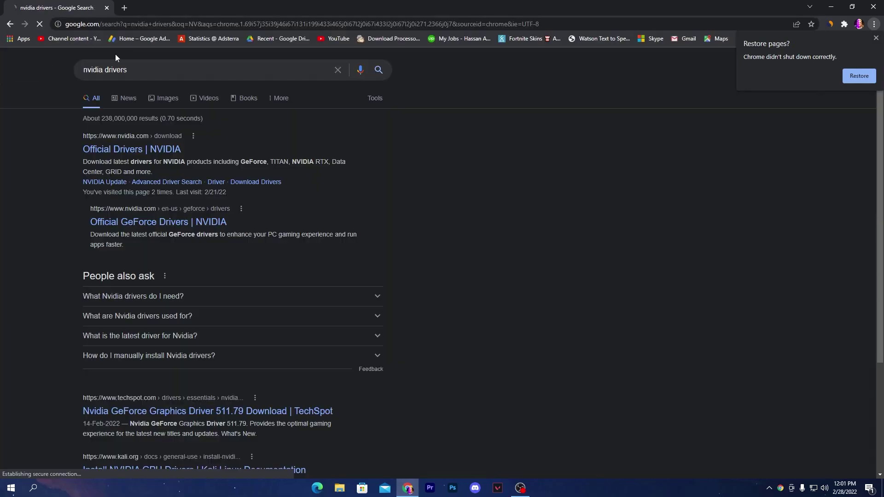
Open NVIDIA's Official Drivers page, dismiss the page-restore offer, and look up the Game Ready Driver for NVIDIA TITAN RTX on Windows 10 64-bit.
left_click(121, 147)
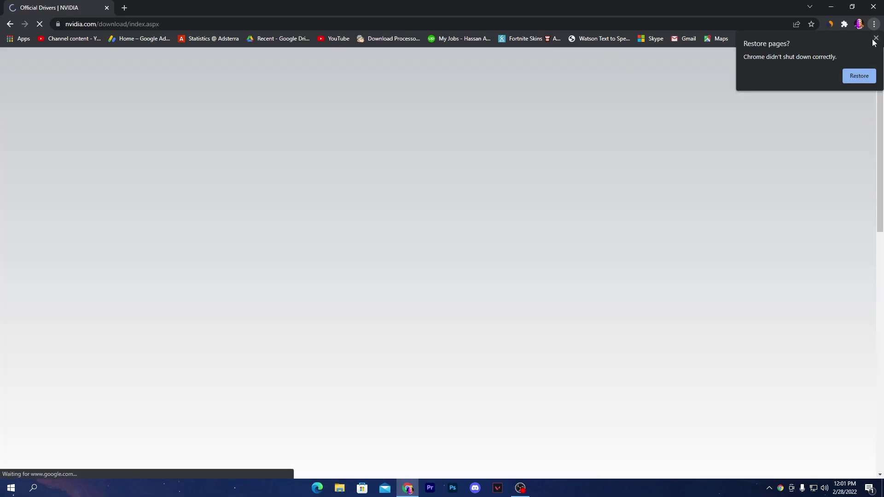
left_click(875, 40)
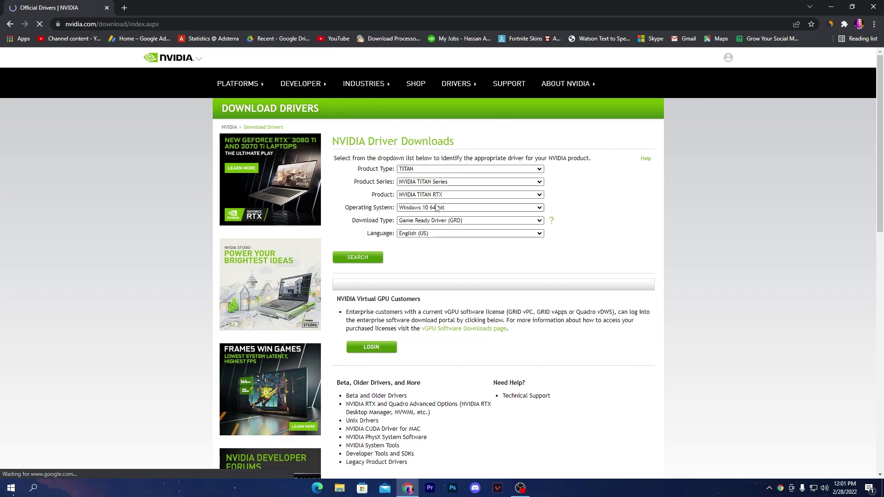
left_click(354, 261)
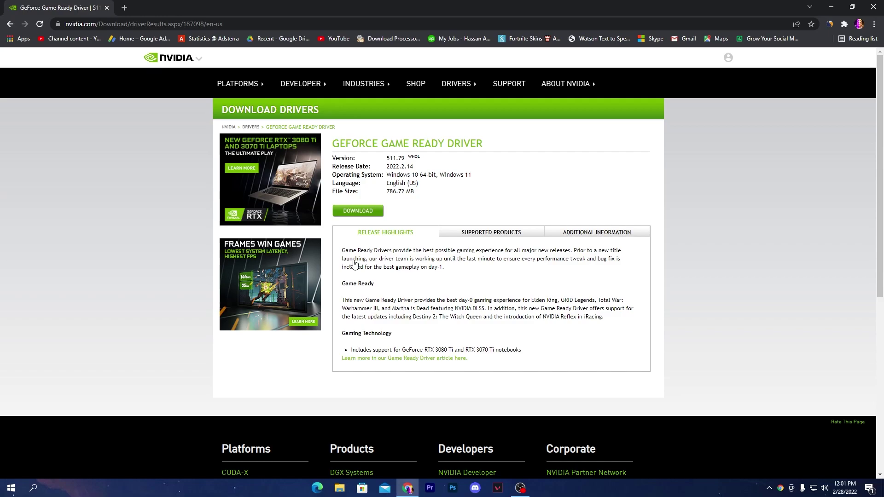
Search for amd drivers in a new tab, view the product selection on the AMD Drivers and Support page, and minimize the browser.
left_click(125, 7)
type("AMD")
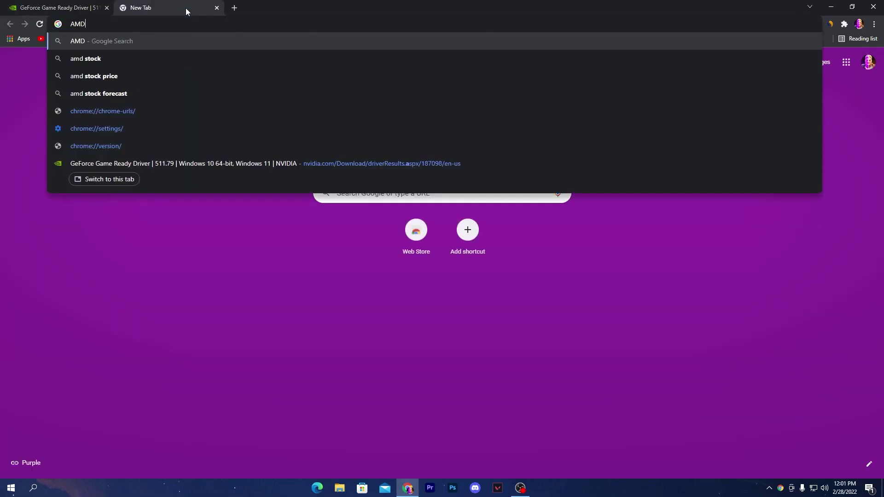
left_click(137, 58)
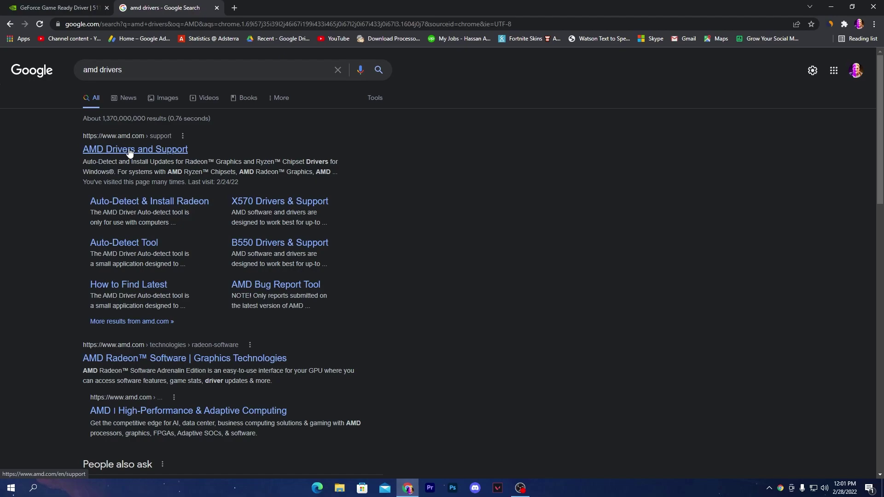
left_click(129, 153)
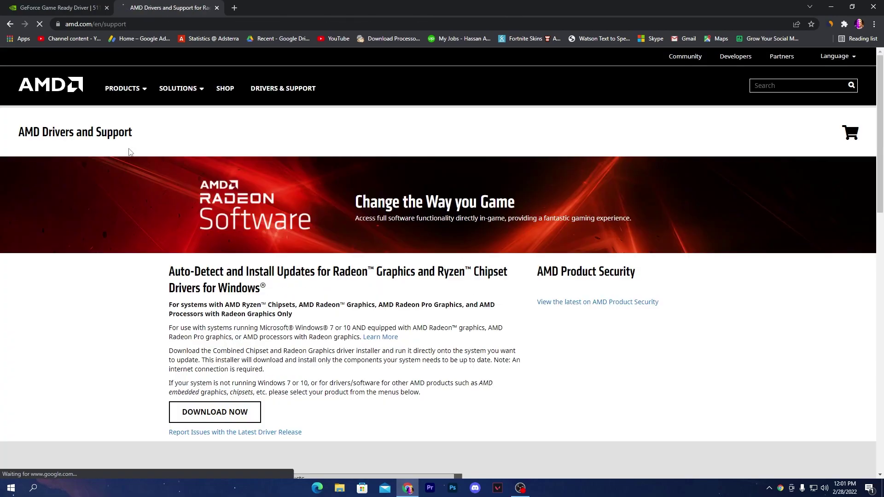
scroll(223, 276, "down", 9)
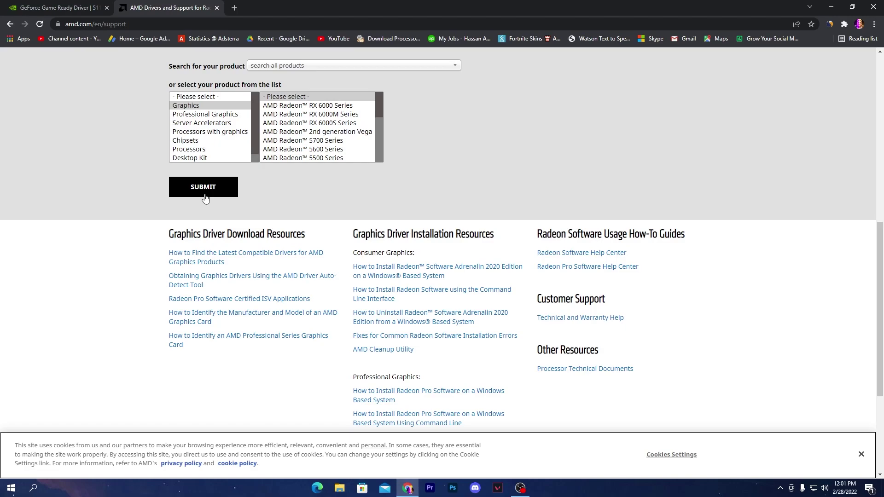
left_click(829, 5)
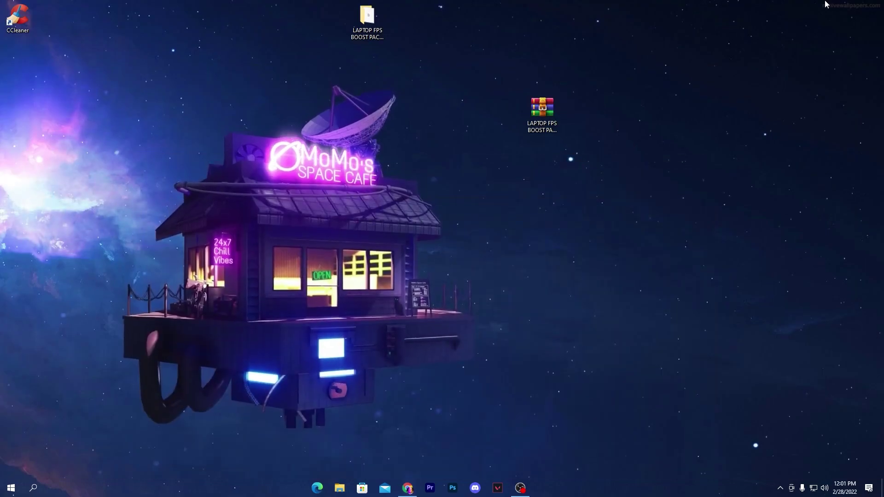